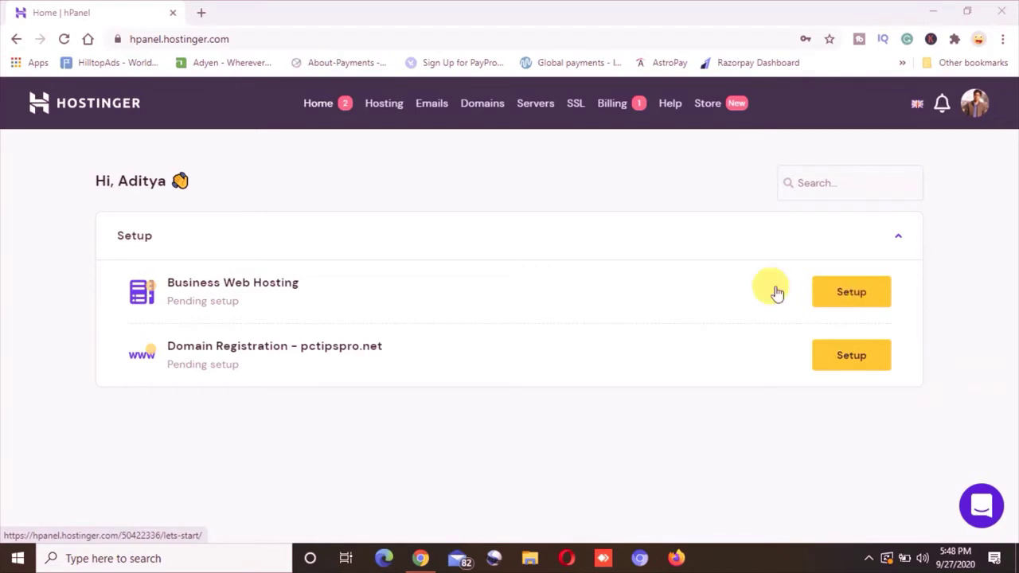
# Launch setup for the Business Web Hosting plan and start the guided website wizard
pyautogui.click(848, 301)
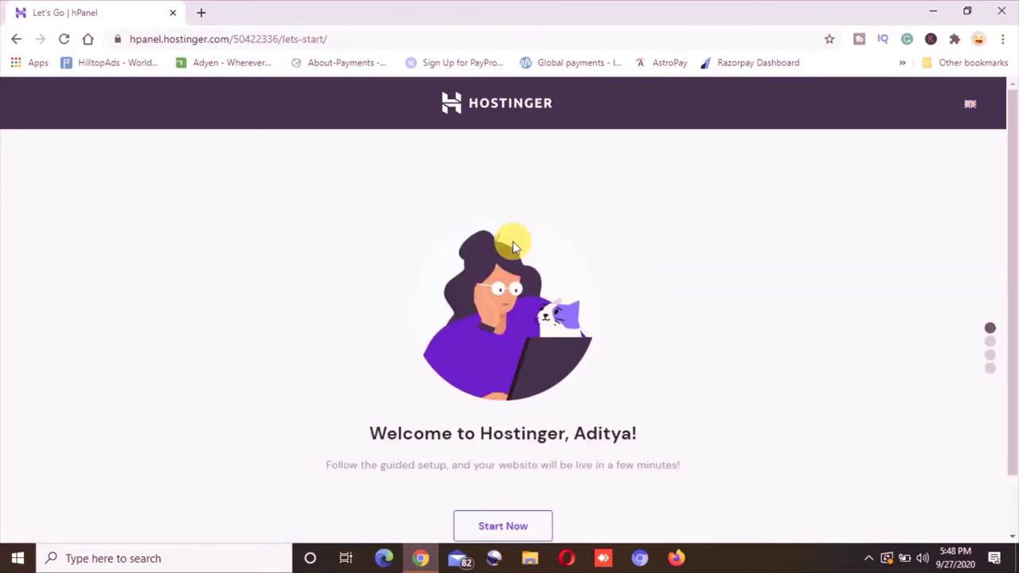
pyautogui.scroll(-1, 673, 367)
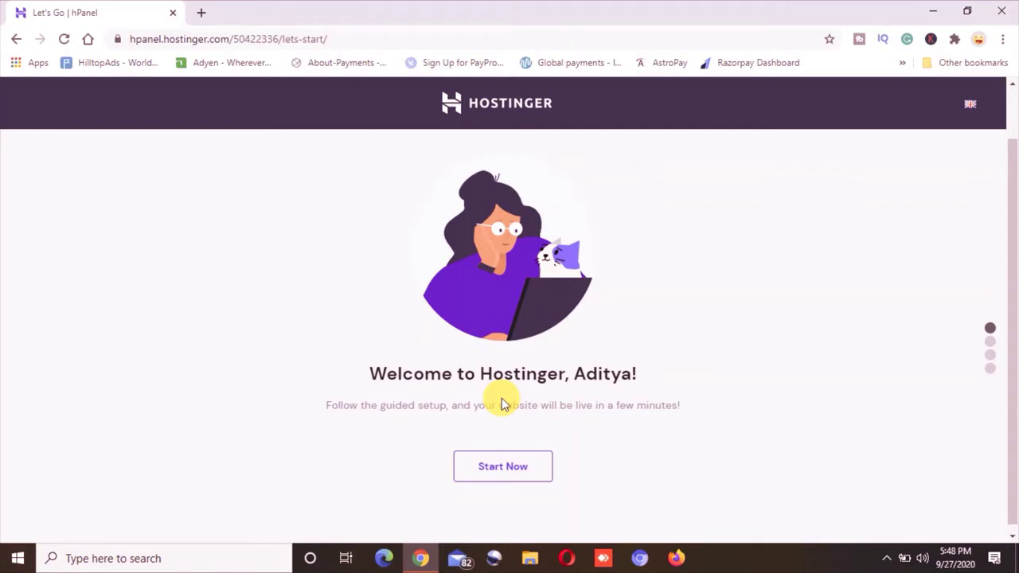
pyautogui.click(488, 470)
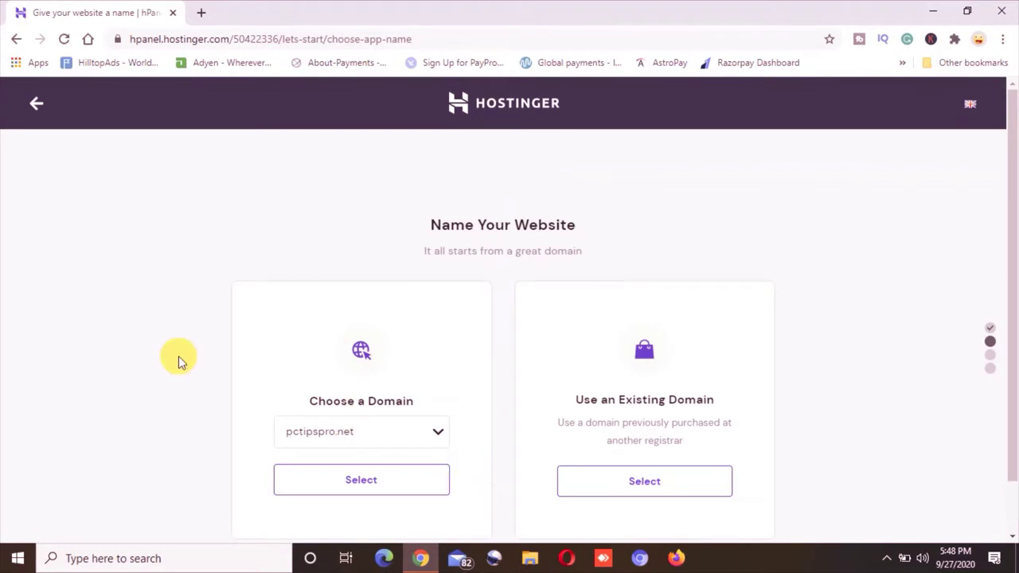
# Select pctipspro.net as the domain, add the owner's phone number, and finish domain registration
pyautogui.scroll(-1, 179, 356)
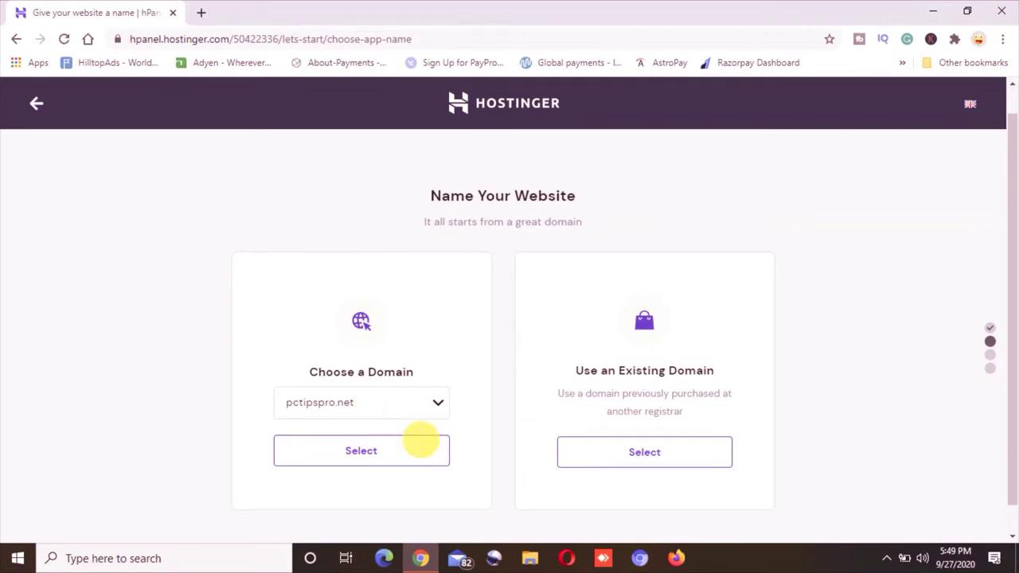
pyautogui.click(362, 451)
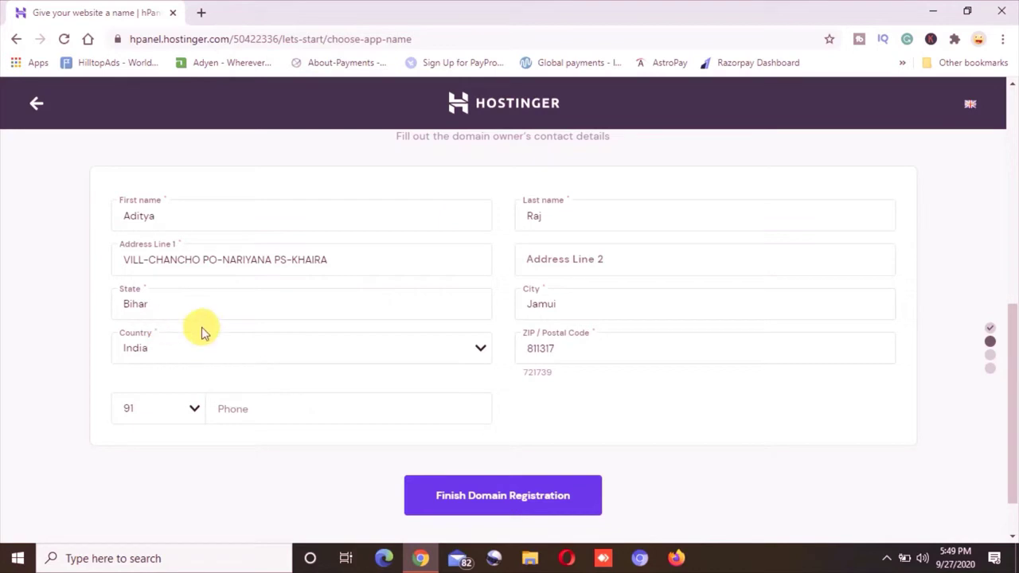
pyautogui.click(269, 412)
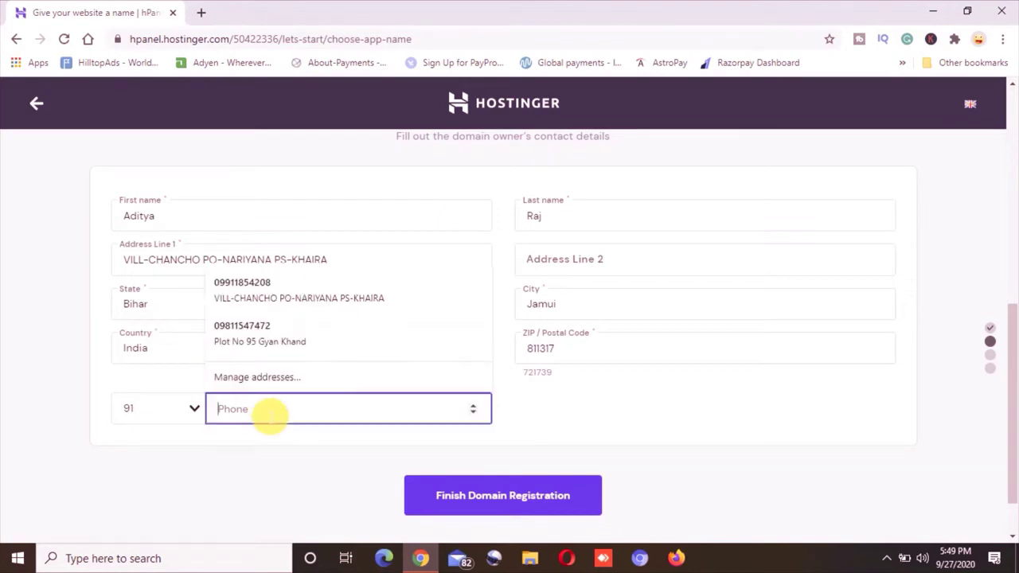
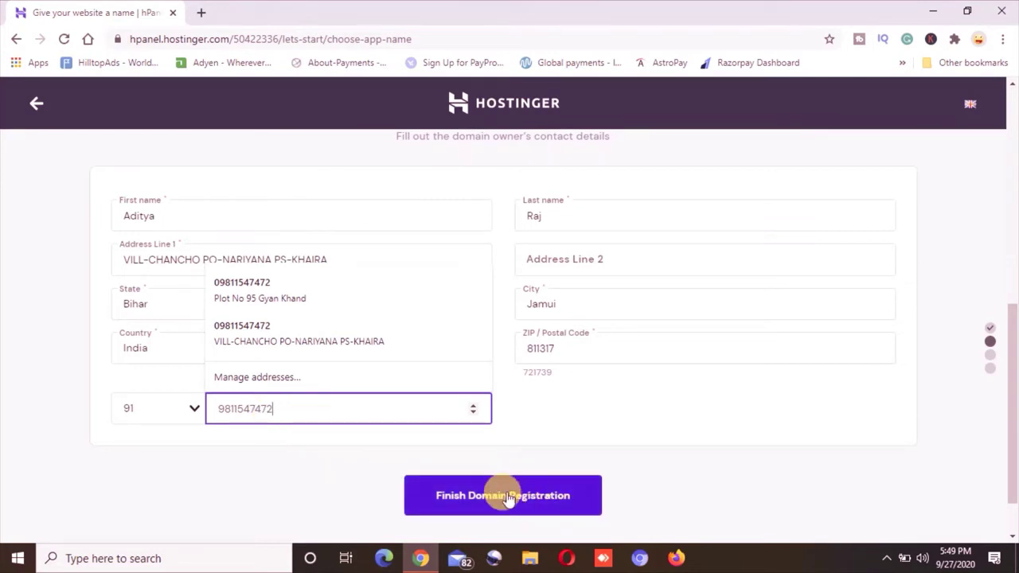
pyautogui.click(508, 497)
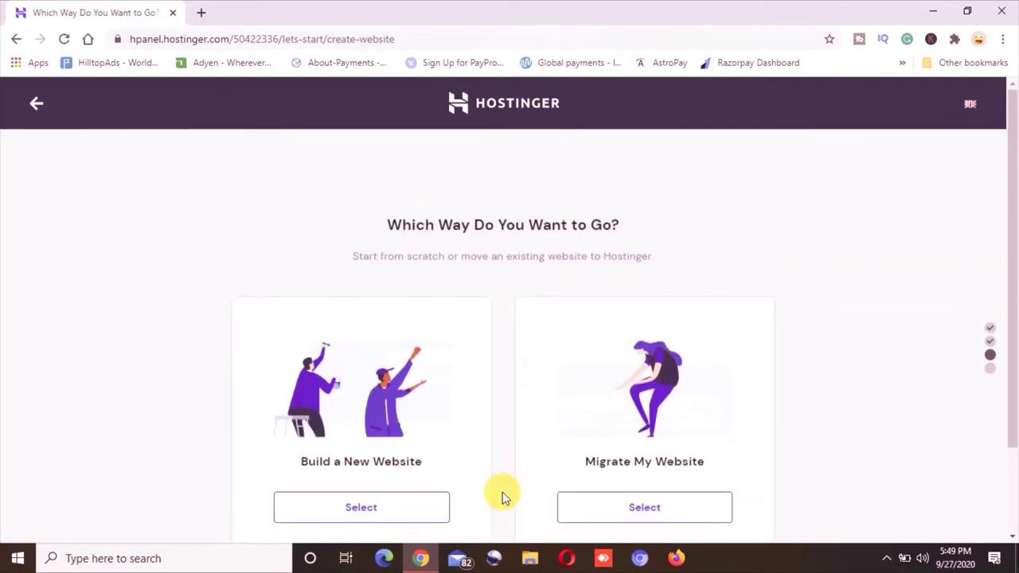
# Skip building or migrating a site and start pctipspro.net from scratch
pyautogui.scroll(-1, 183, 364)
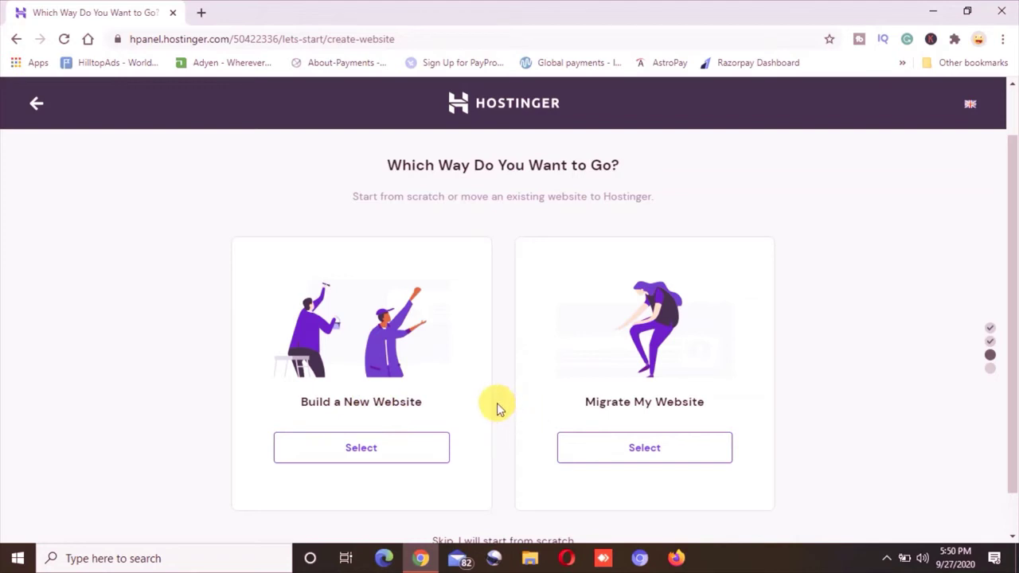
pyautogui.scroll(-1, 497, 406)
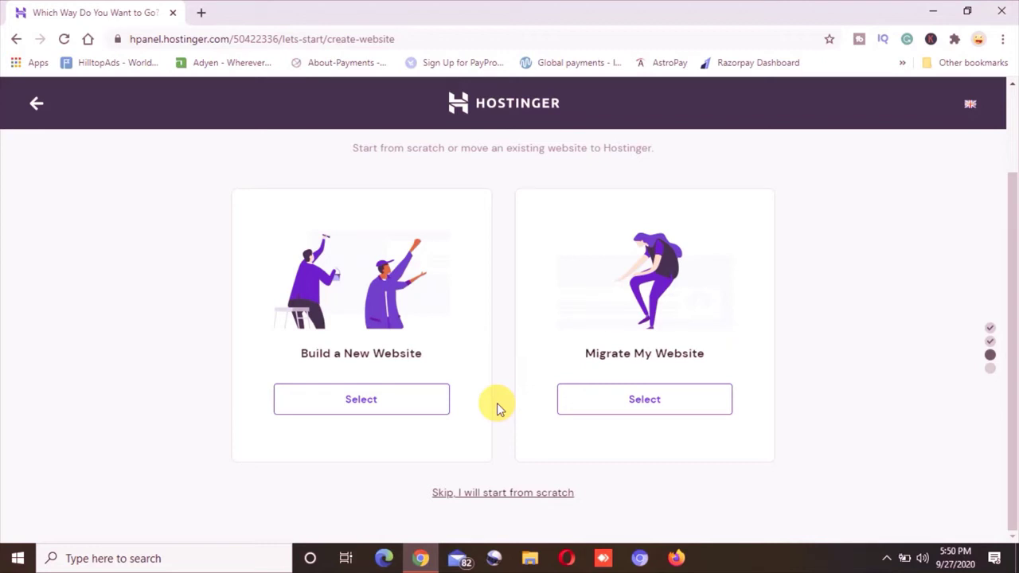
pyautogui.click(505, 494)
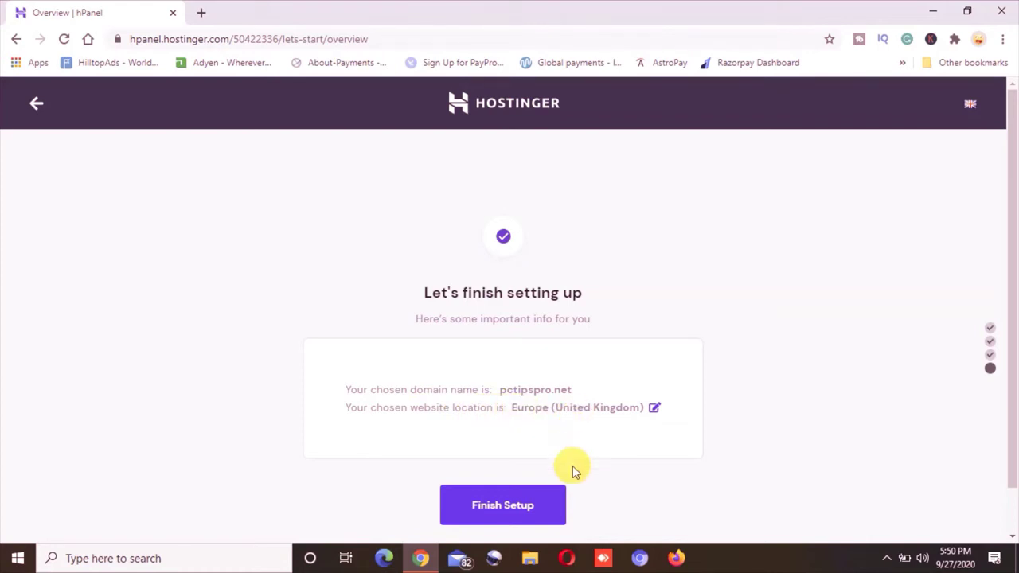
# Finish the setup from the 'Let's finish setting up' summary page
pyautogui.click(522, 509)
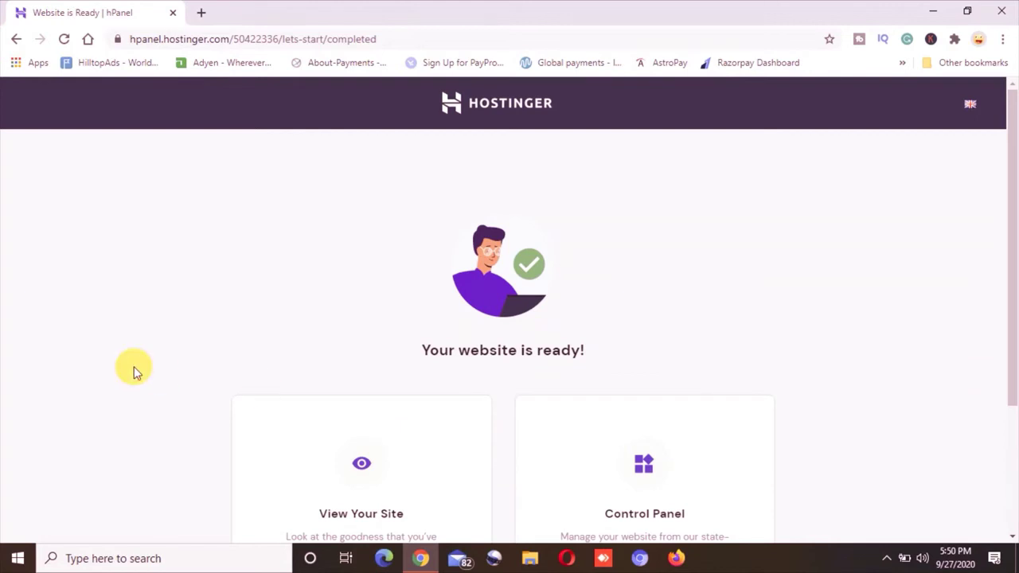
# View pctipspro.net's default page in a new tab, then return and open its control panel
pyautogui.scroll(-2, 134, 372)
pyautogui.scroll(-2, 134, 372)
pyautogui.scroll(-1, 133, 371)
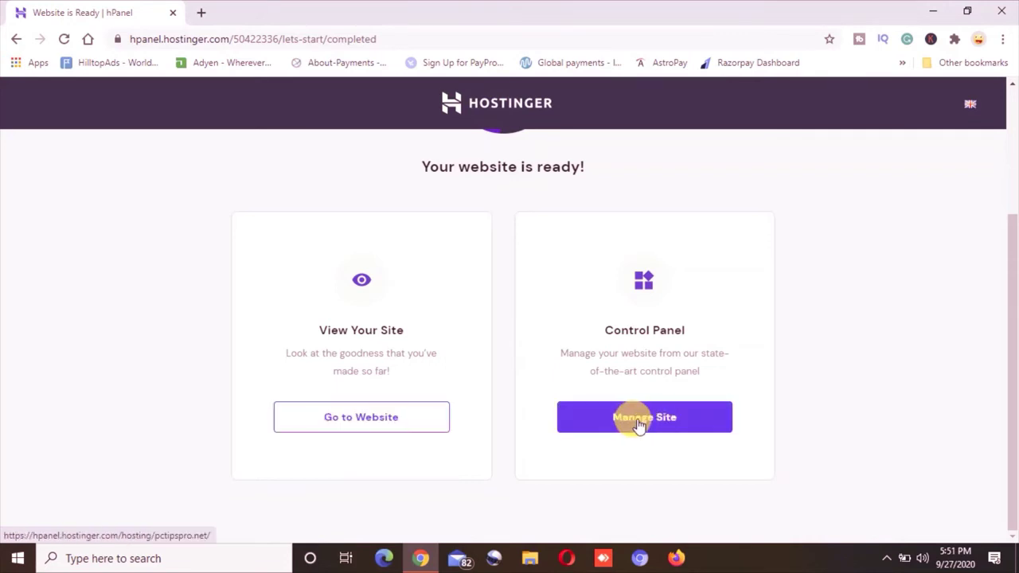
pyautogui.rightClick(354, 416)
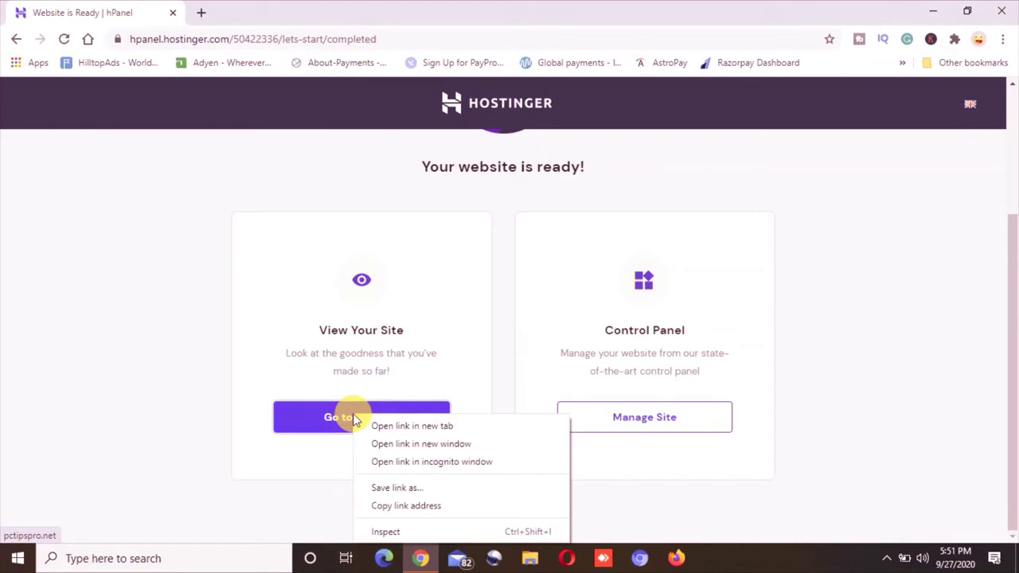
pyautogui.click(395, 428)
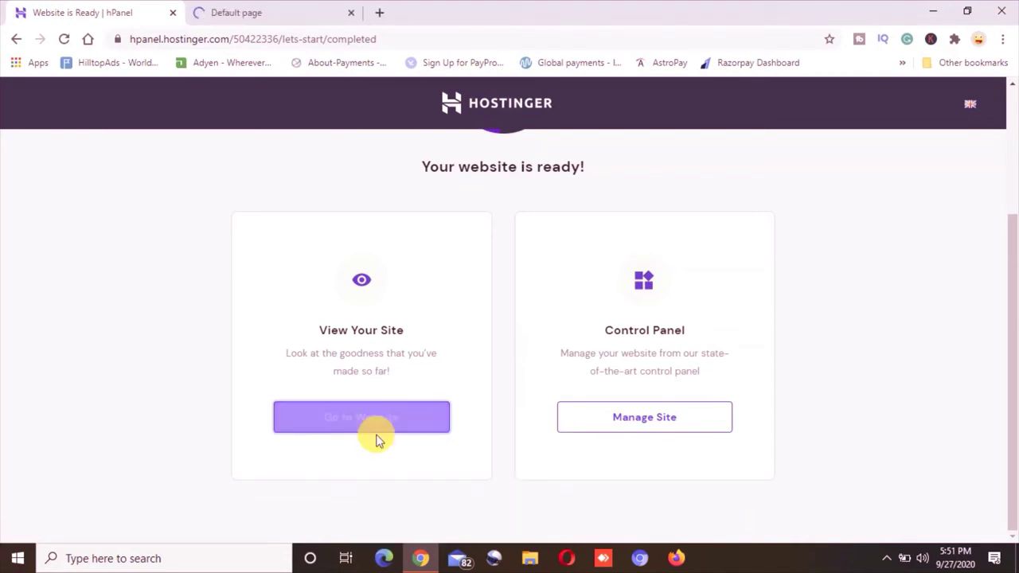
pyautogui.click(249, 11)
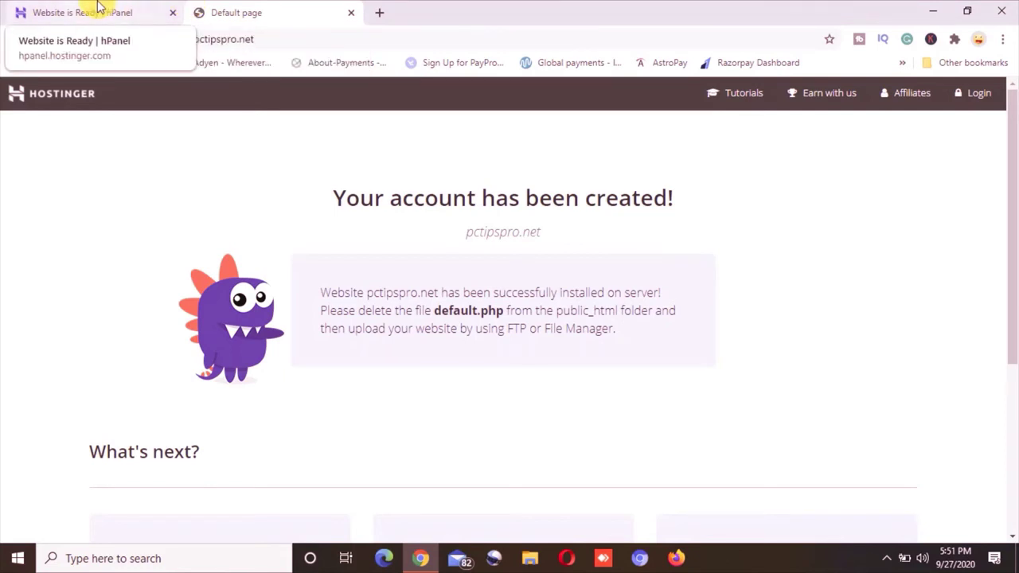
pyautogui.click(99, 6)
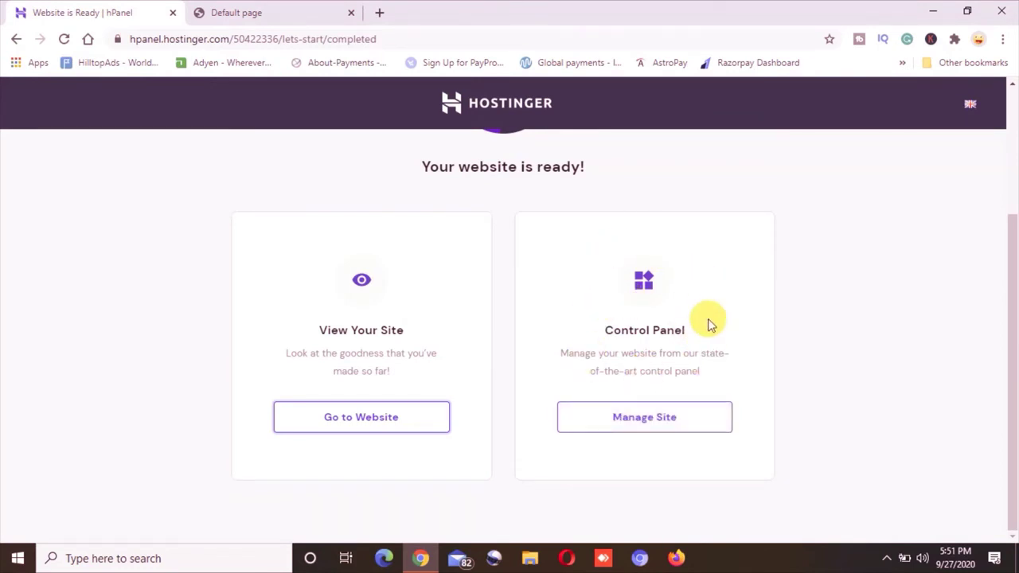
pyautogui.click(651, 420)
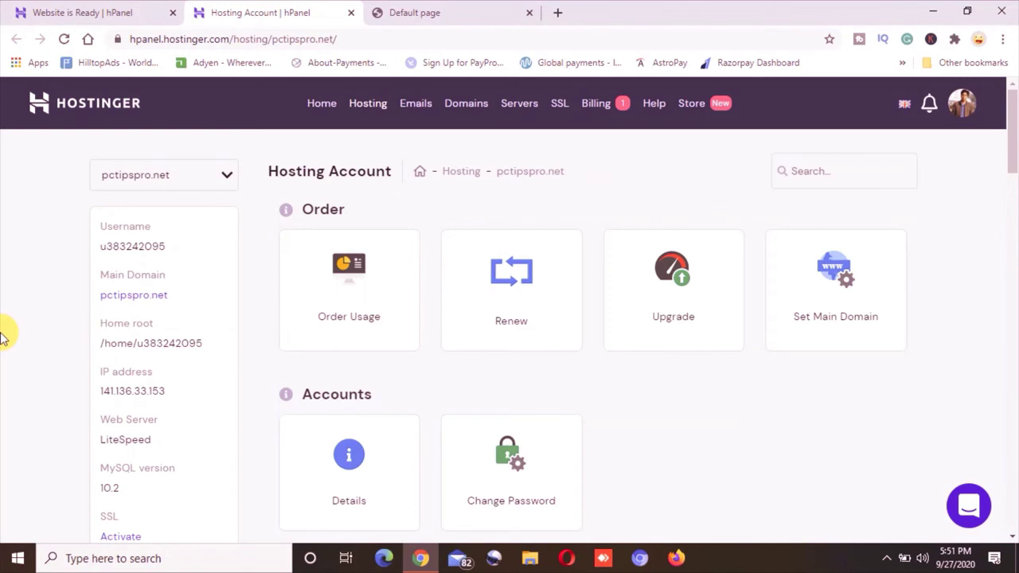
# Scroll through the Hosting Account page's Website, Advanced and Other tool groups, then back up
pyautogui.scroll(-2, 2, 334)
pyautogui.scroll(-4, 2, 334)
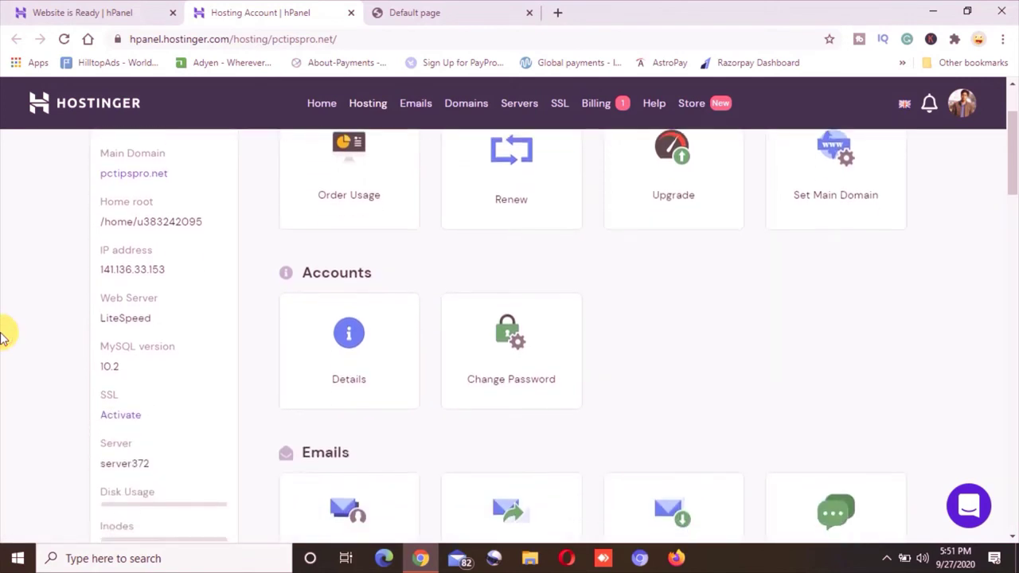
pyautogui.scroll(-1, 2, 334)
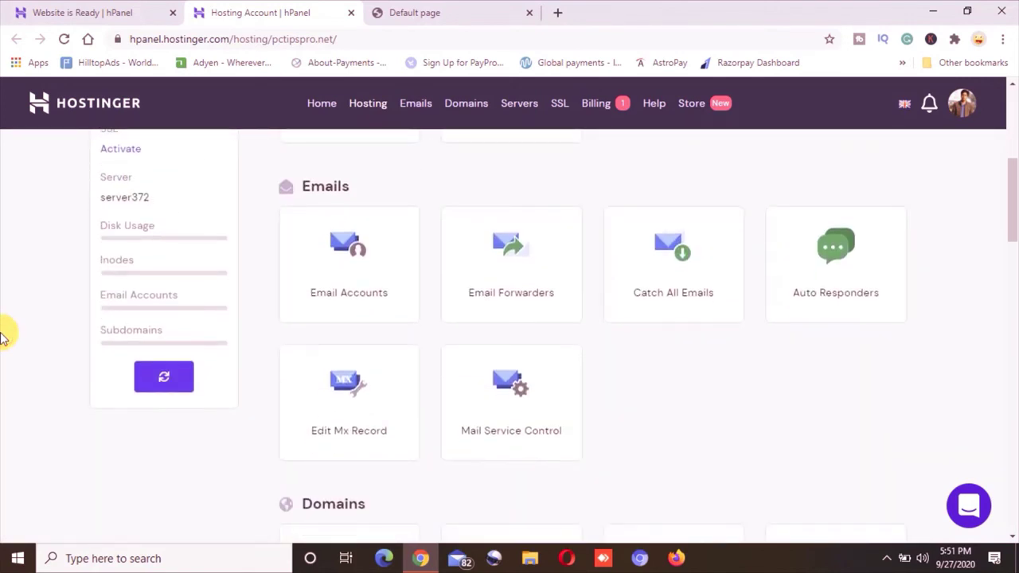
pyautogui.scroll(-4, 3, 336)
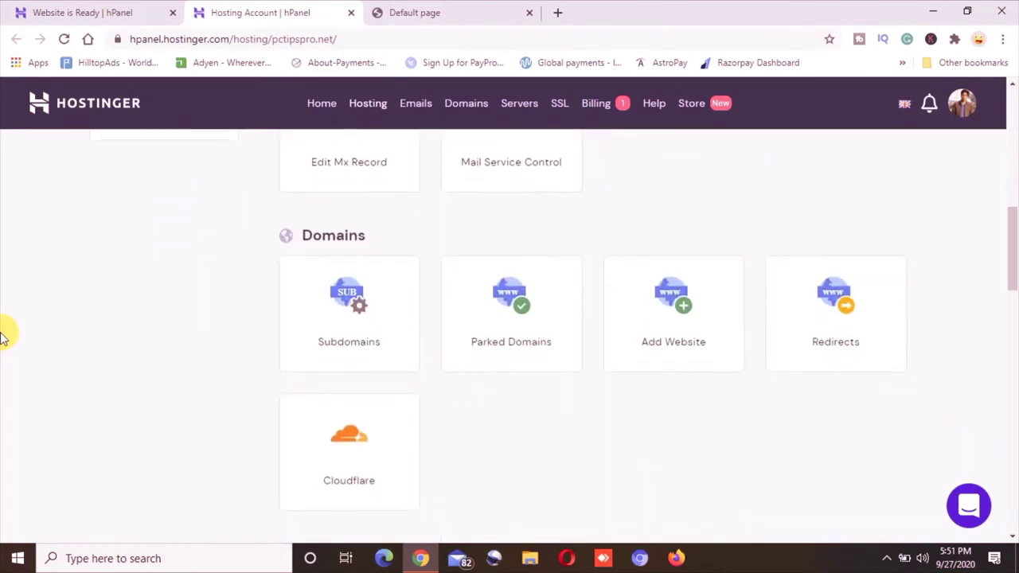
pyautogui.scroll(-5, 2, 336)
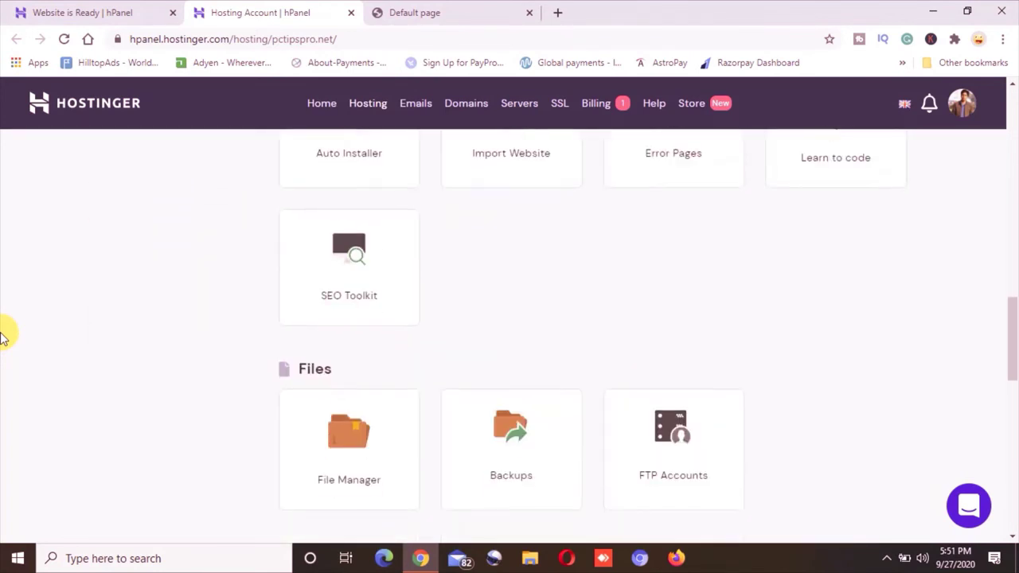
pyautogui.scroll(2, 3, 336)
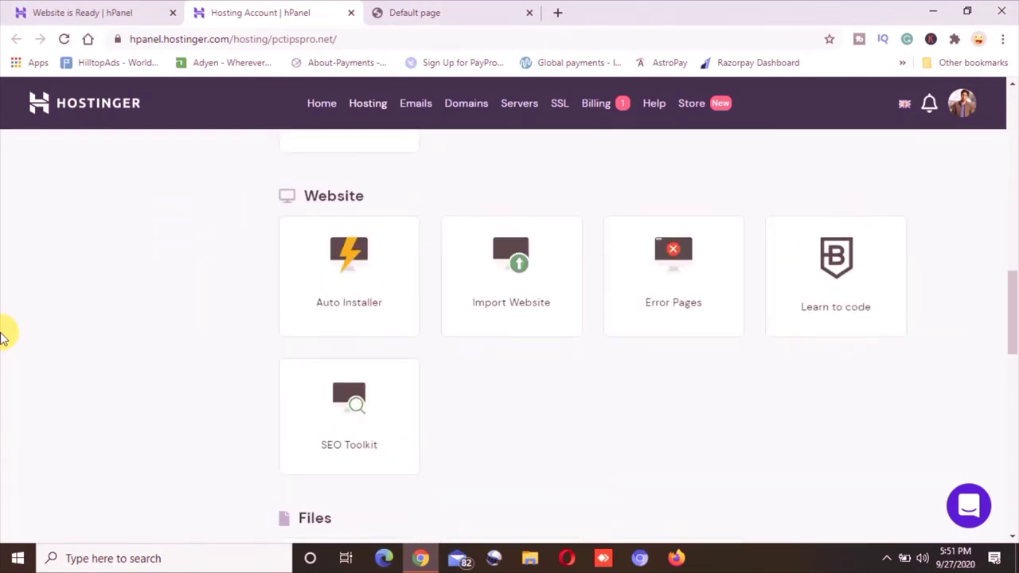
pyautogui.scroll(-4, 2, 336)
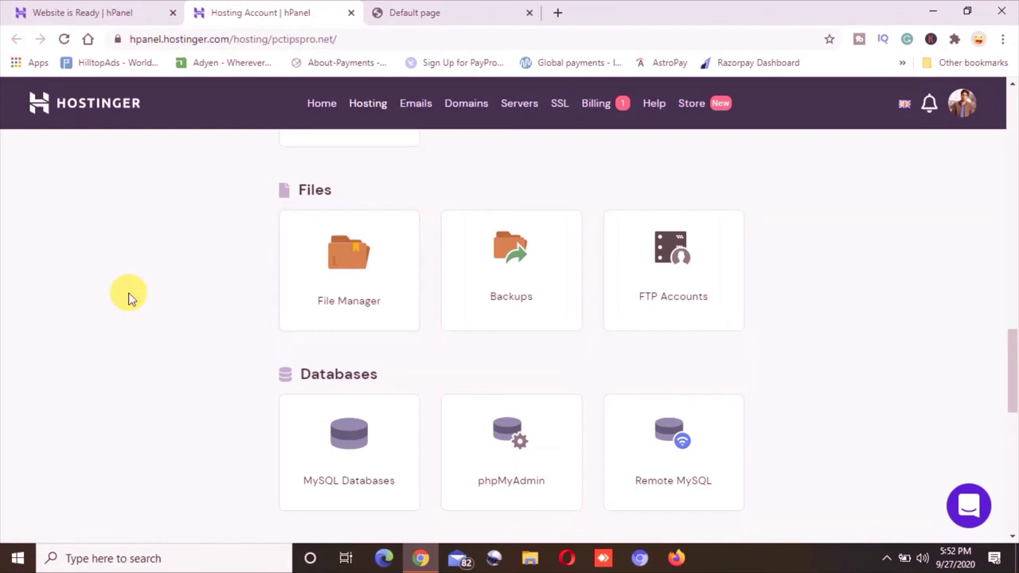
pyautogui.scroll(-3, 132, 298)
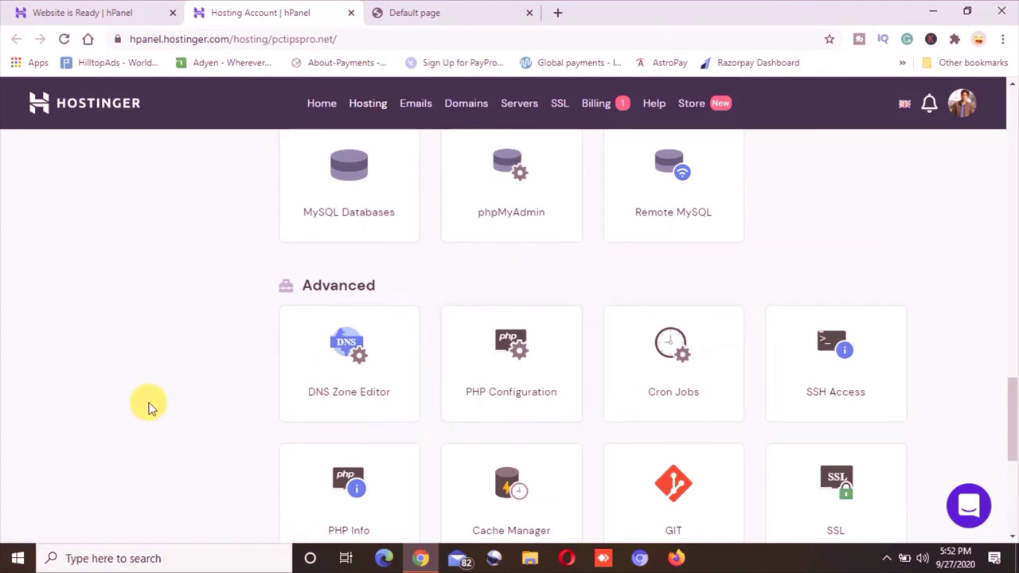
pyautogui.scroll(-1, 147, 407)
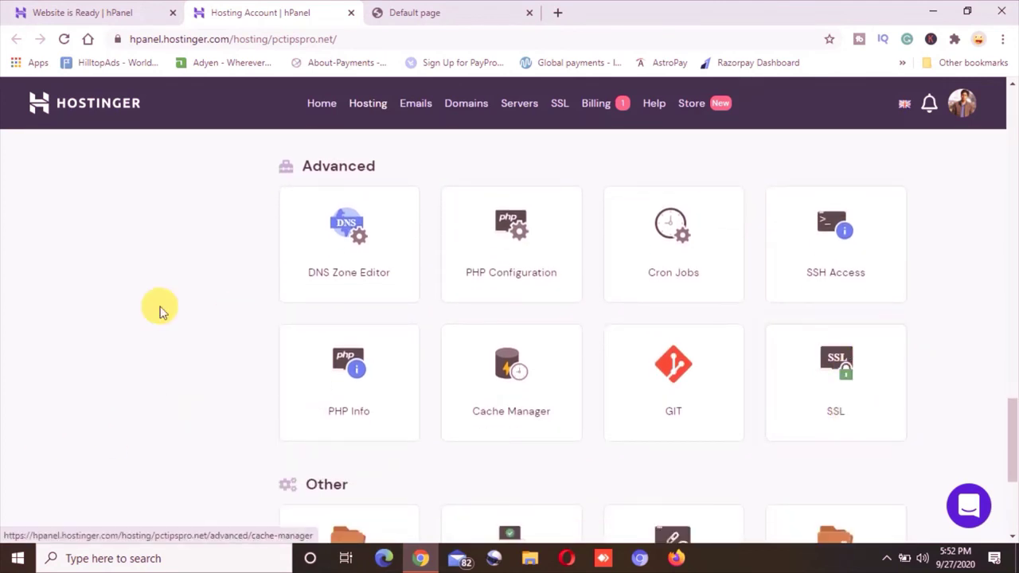
pyautogui.scroll(-3, 159, 311)
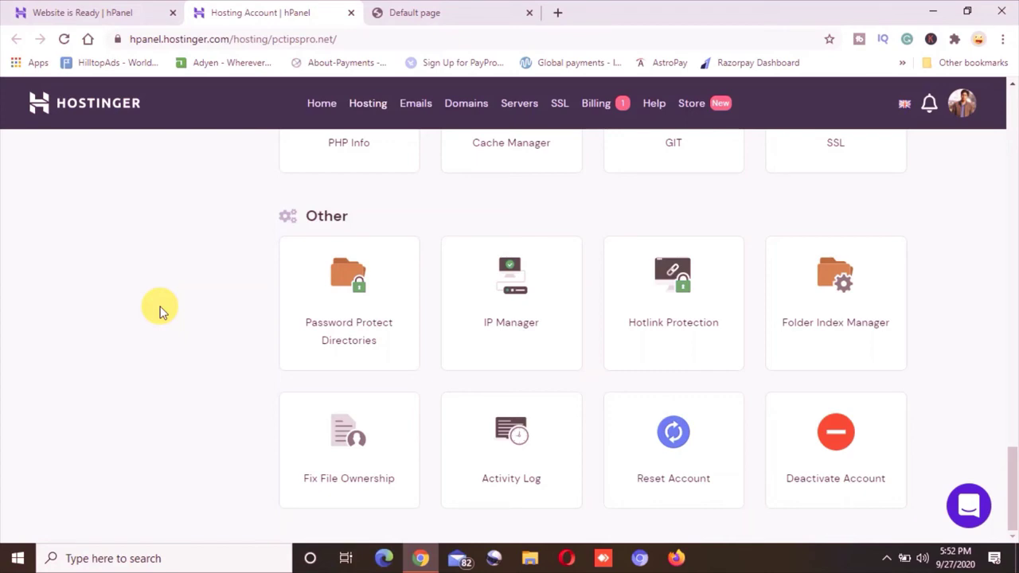
pyautogui.scroll(10, 160, 311)
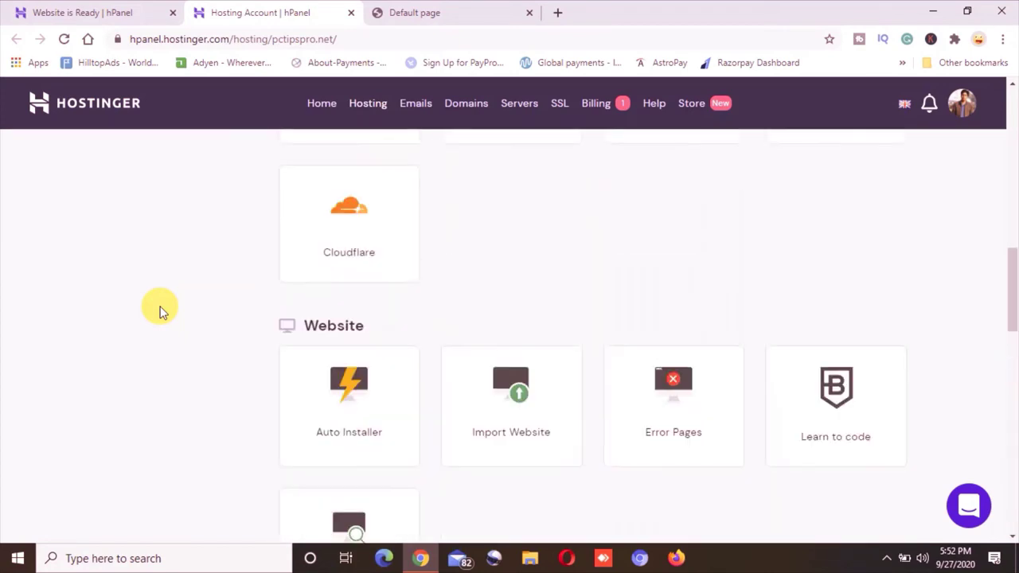
pyautogui.scroll(15, 159, 311)
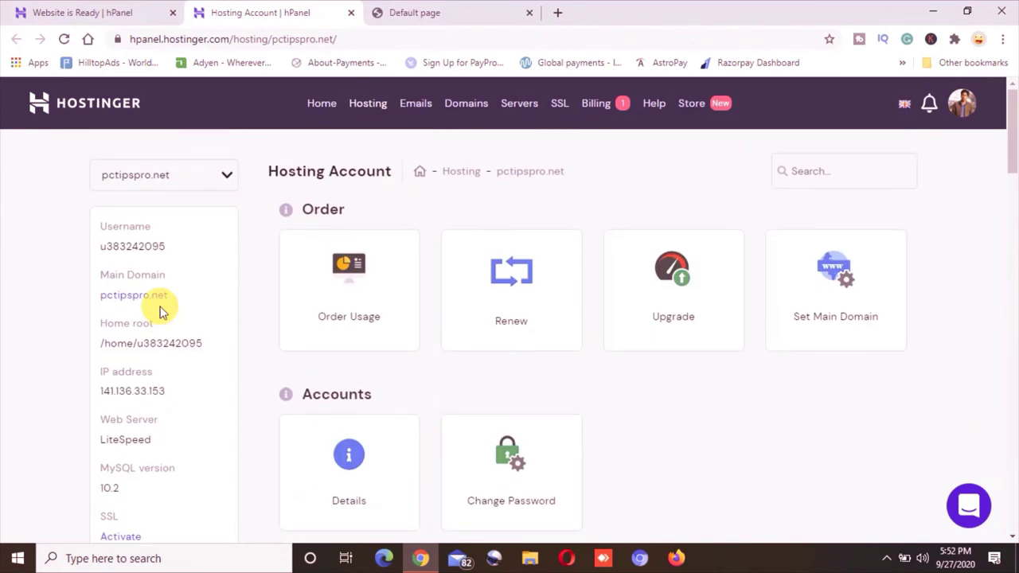